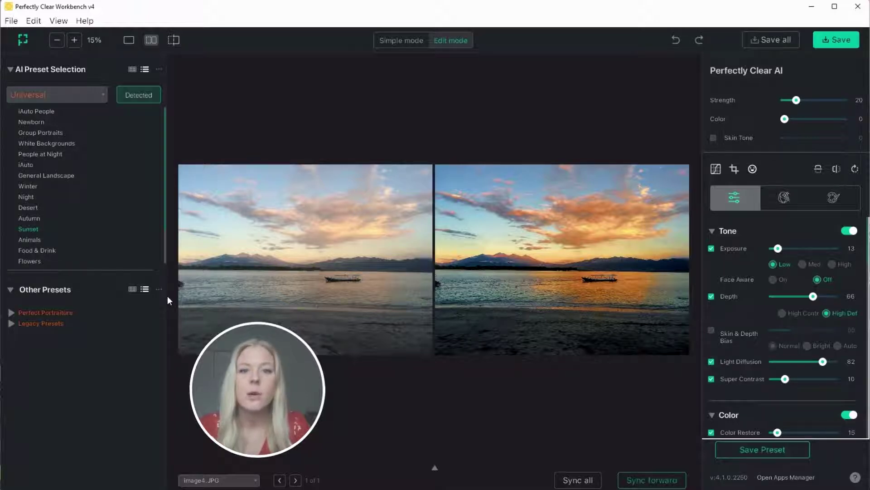
Step: Expand Perfect Portraiture under Other Presets and review the AI preset groups, keeping Universal
left_click(11, 313)
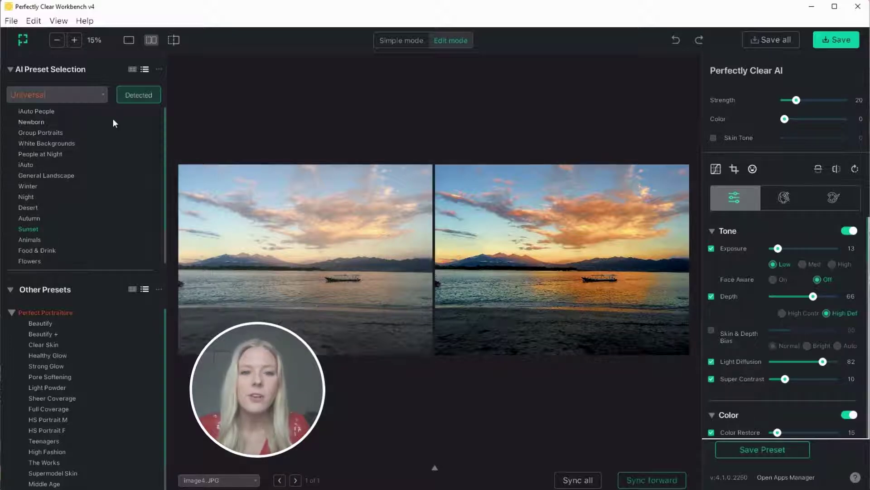
left_click(100, 94)
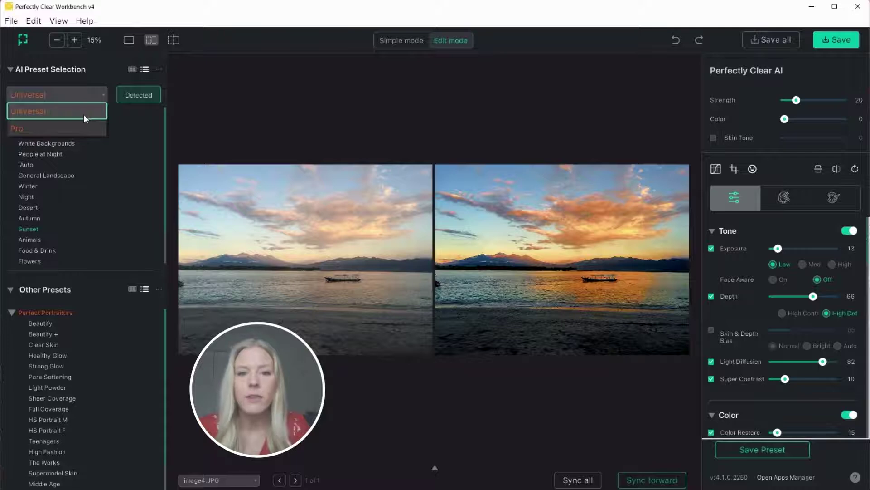
left_click(84, 115)
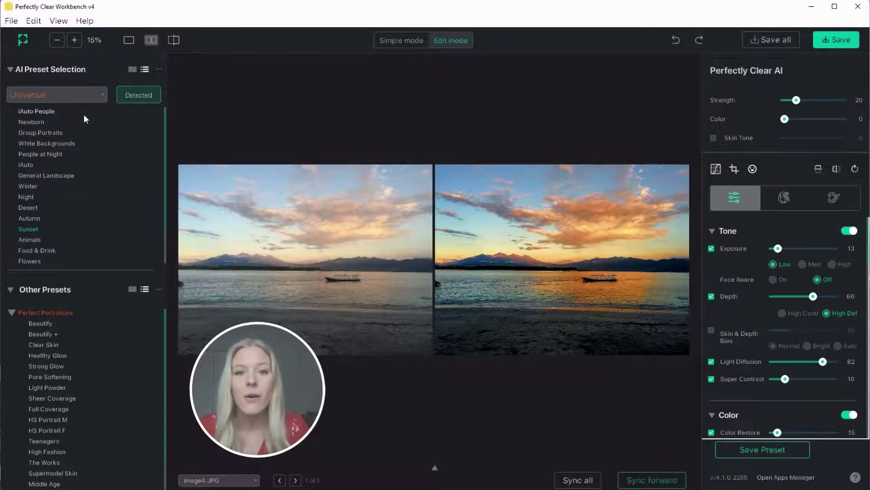
Step: Clone the Universal group as My Universal and select it from the AI preset group list
left_click(158, 70)
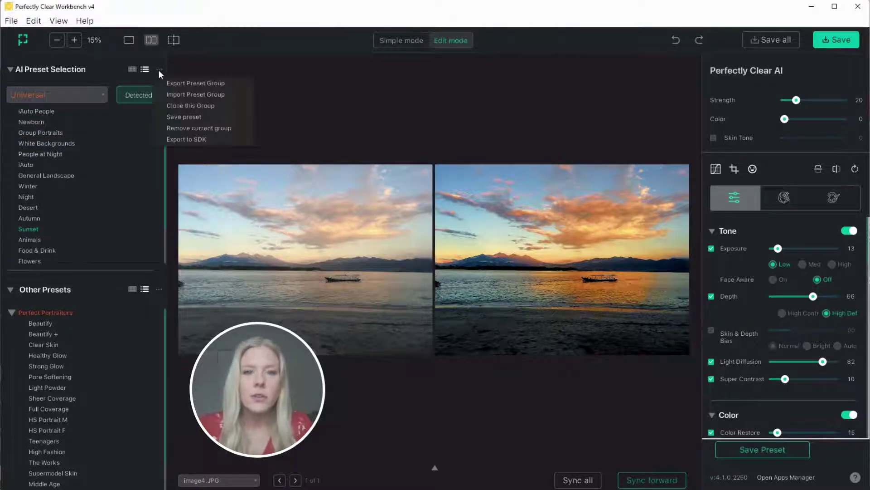
left_click(173, 106)
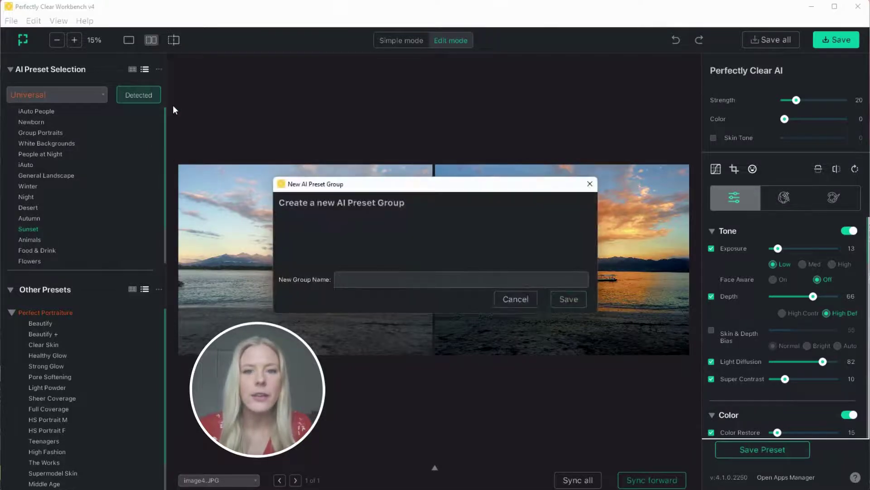
type("My Universal")
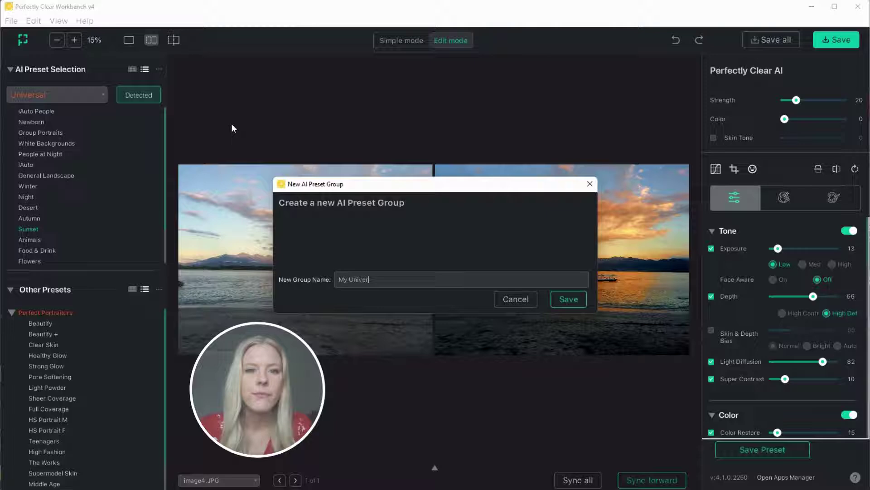
left_click(568, 299)
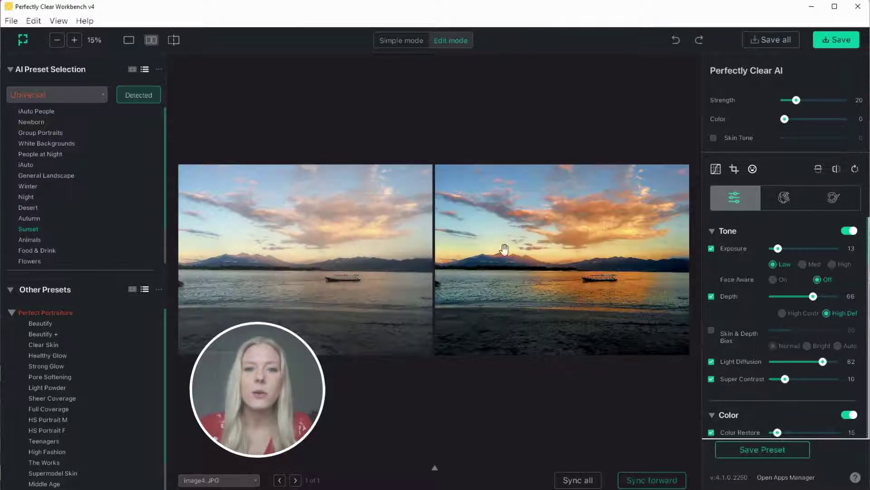
left_click(69, 95)
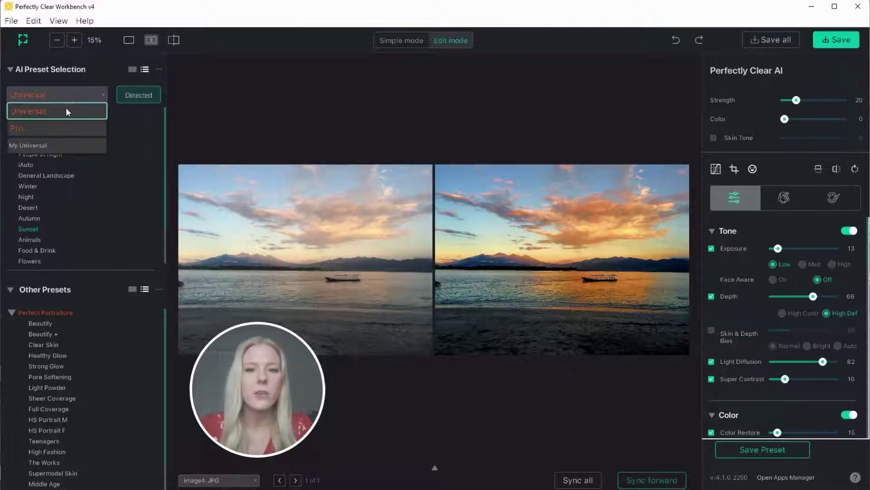
left_click(58, 144)
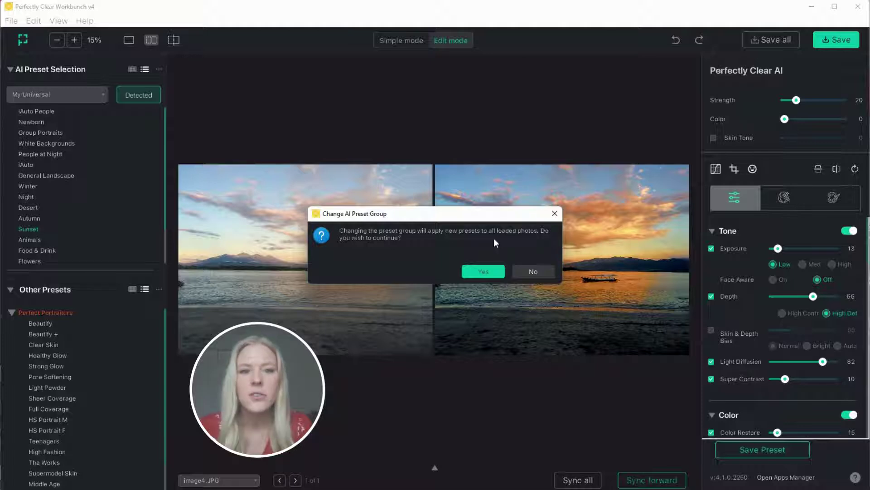
Step: Confirm switching the loaded photos to the My Universal group
left_click(482, 271)
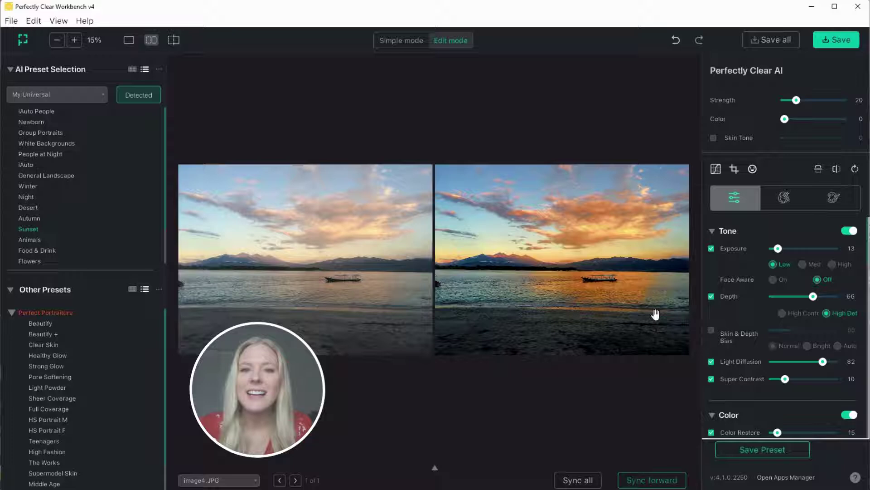
scroll(726, 309, "down", 3)
scroll(727, 309, "down", 2)
scroll(727, 310, "down", 1)
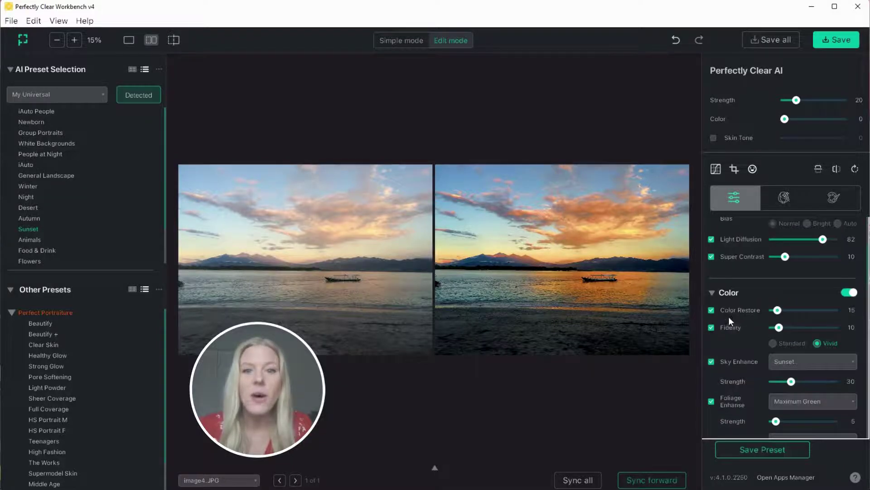
Step: Turn off Sky Enhance and save over the Sunset preset in My Universal
left_click(712, 361)
left_click(752, 451)
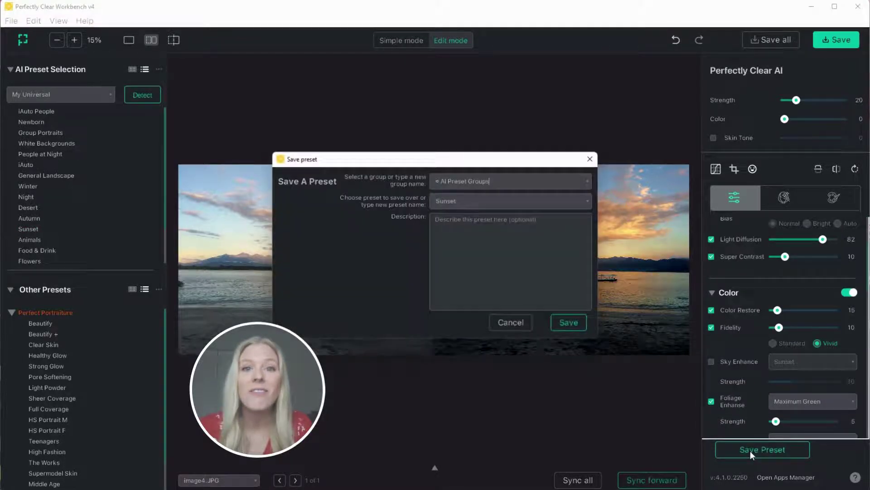
left_click(587, 183)
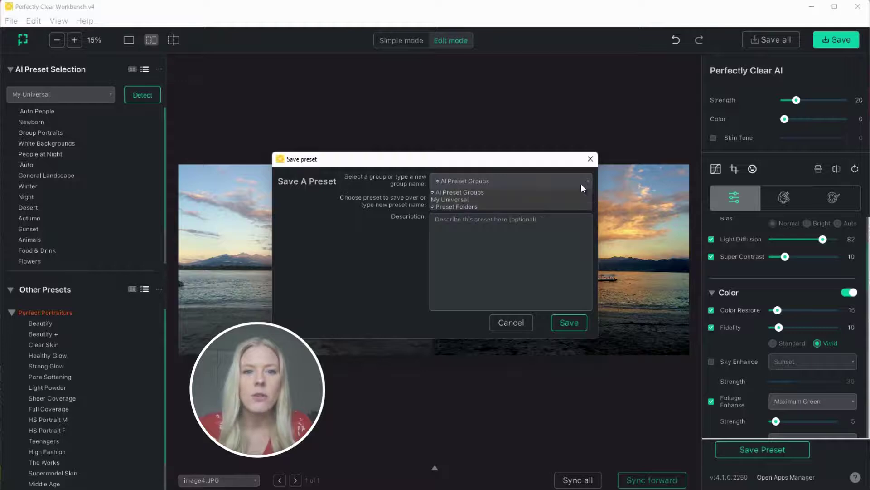
left_click(526, 198)
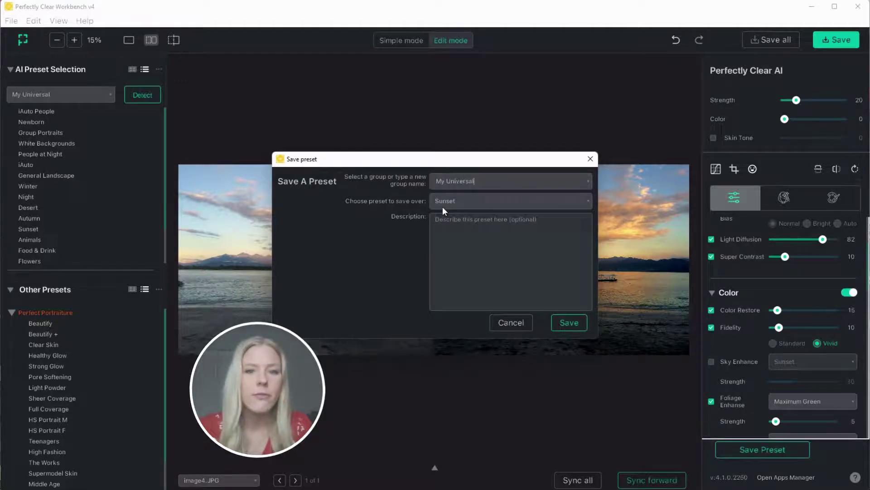
left_click(570, 324)
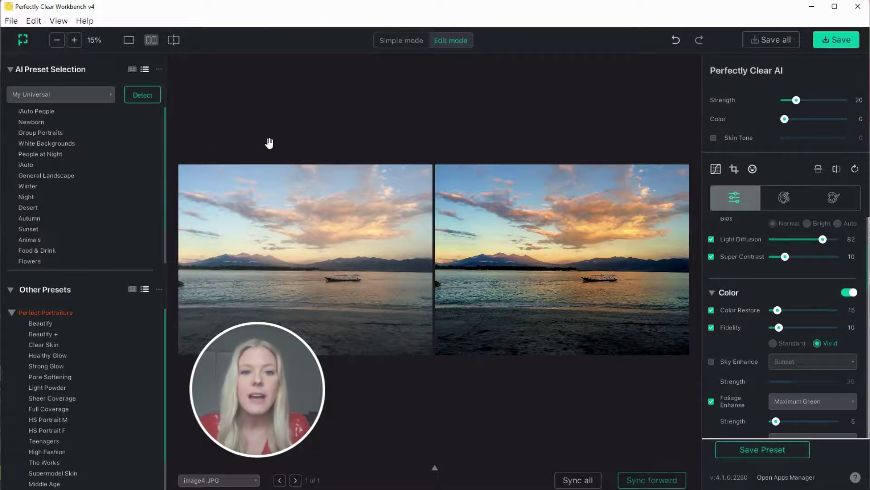
Step: Save the same settings over General Landscape in the My Universal group
left_click(756, 450)
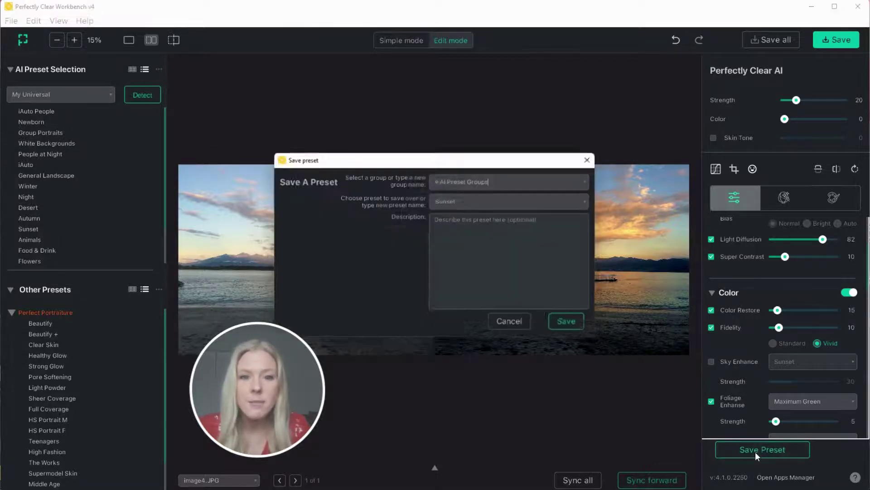
left_click(584, 182)
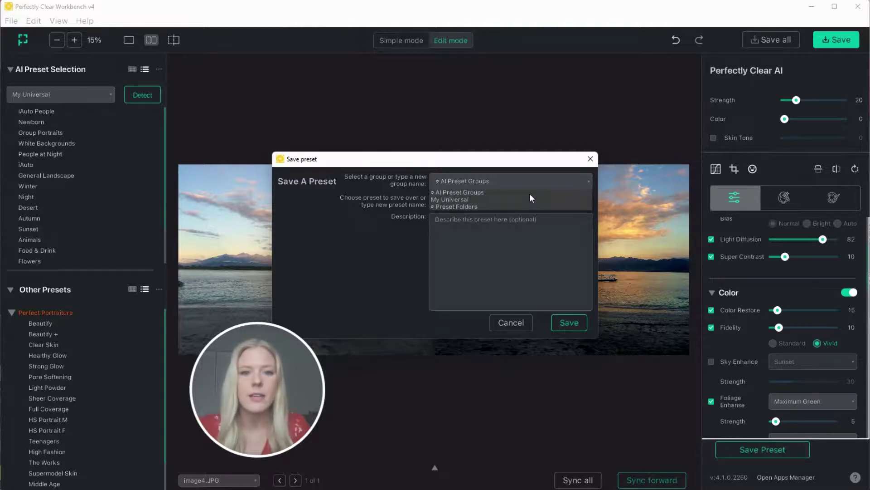
left_click(522, 201)
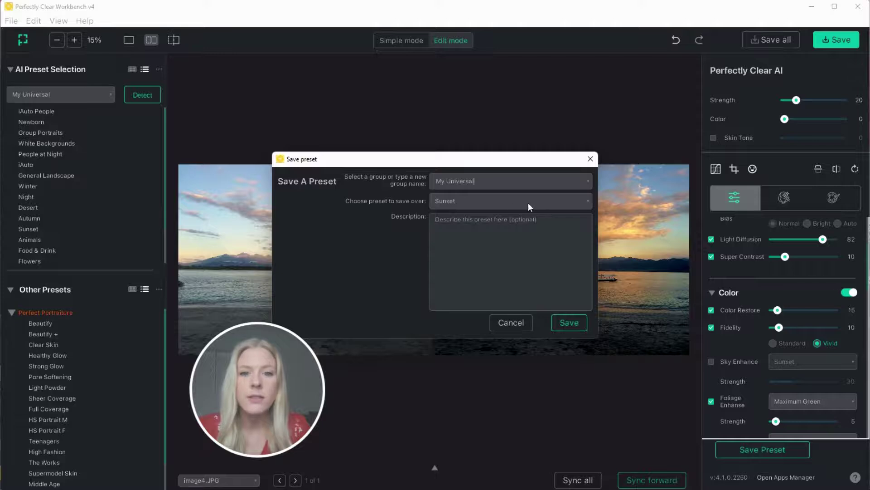
left_click(528, 202)
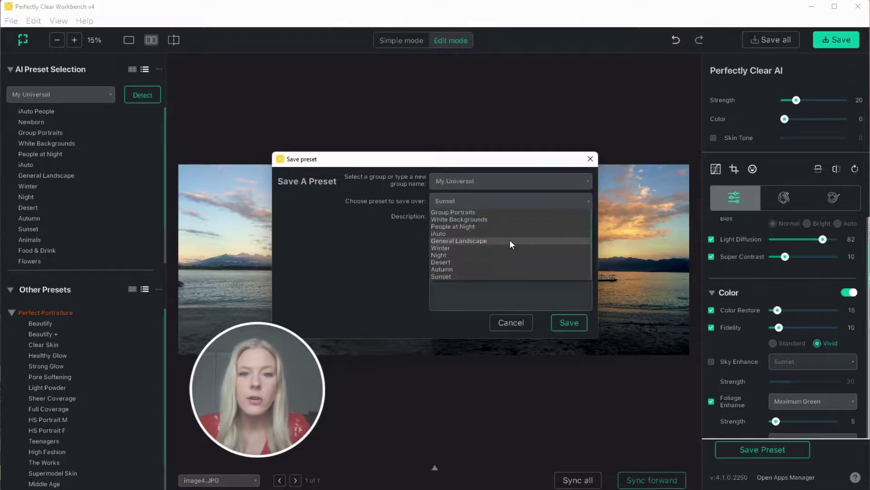
left_click(509, 240)
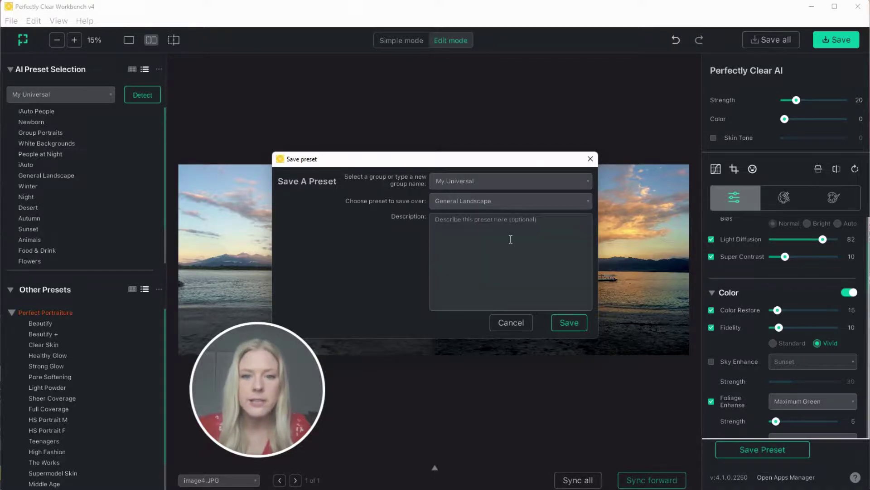
left_click(570, 322)
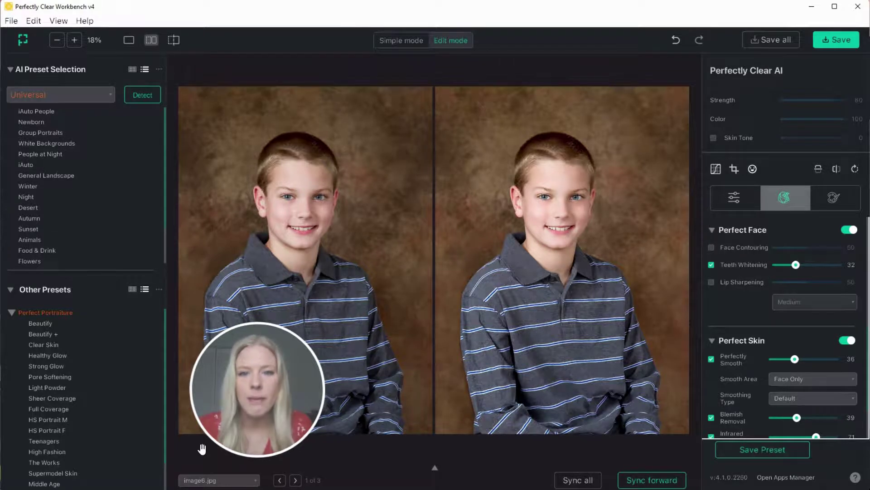
Step: Apply Beautify to the portrait, raise Teeth Whitening to 39 and start saving it as a preset
left_click(47, 324)
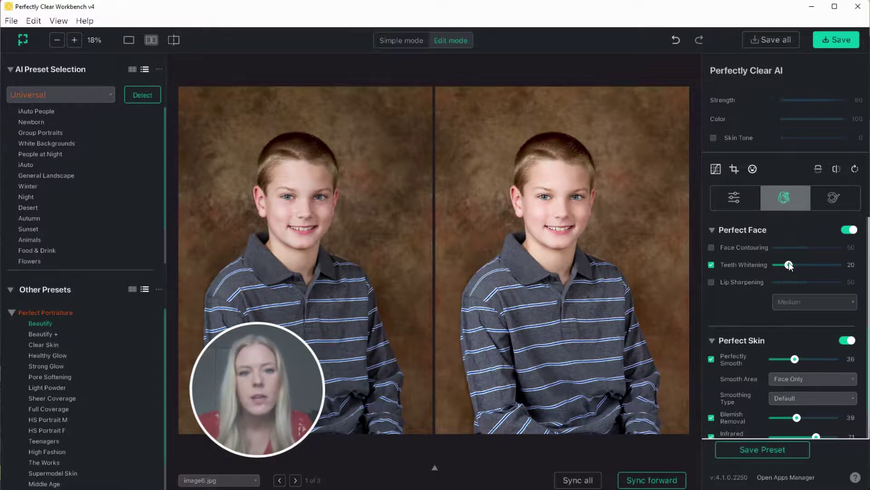
left_click_drag(789, 265, 801, 264)
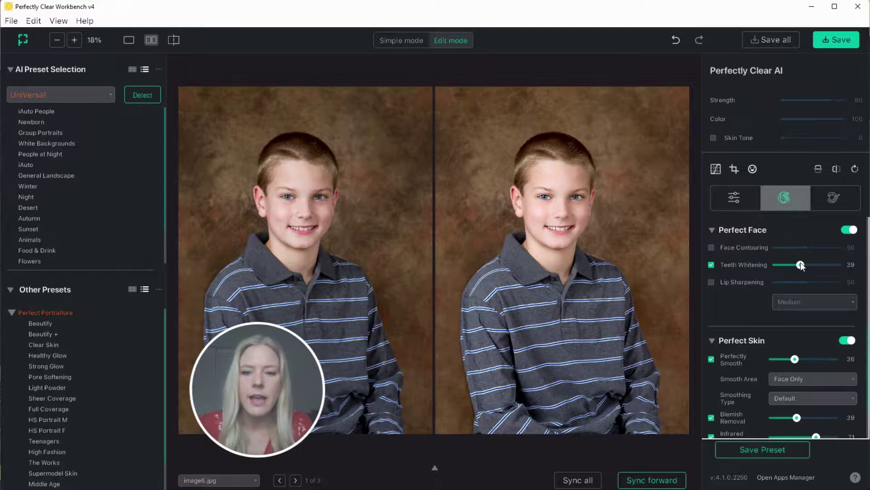
left_click(788, 446)
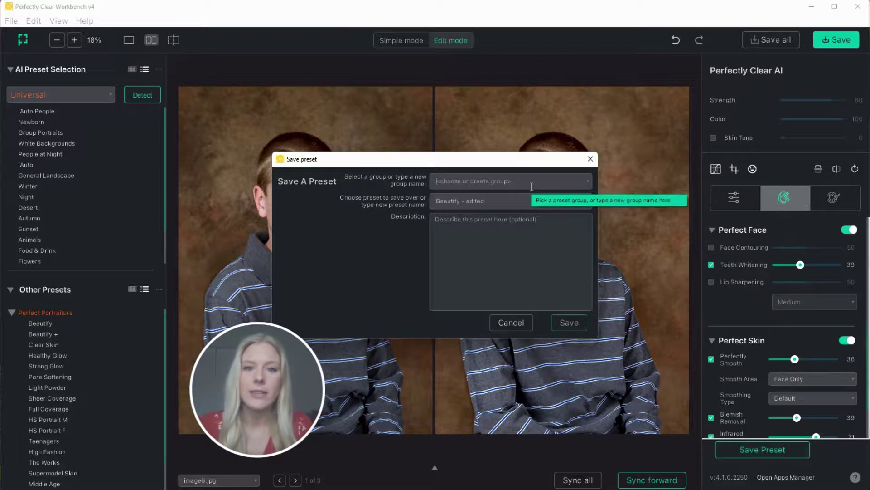
type("My Other Presets")
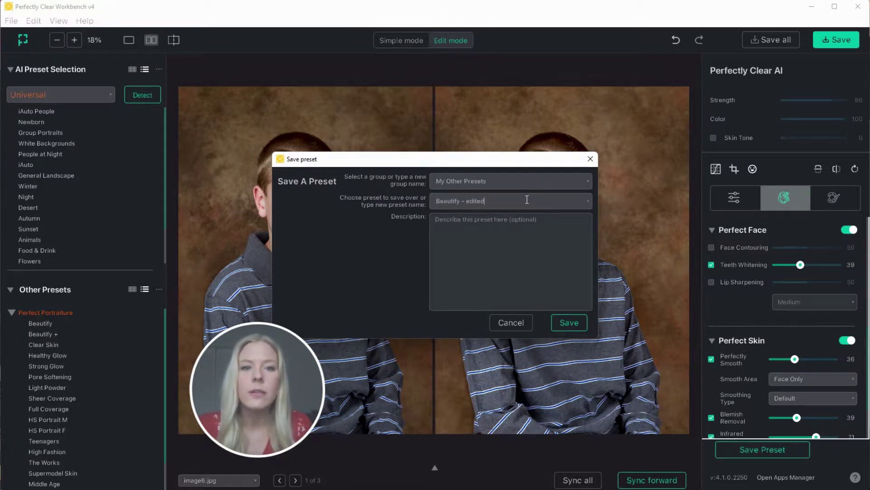
Step: Name the preset Beautify with teeth whitening in a new My Other Presets group
key("BackSpace")
key("BackSpace")
key("BackSpace")
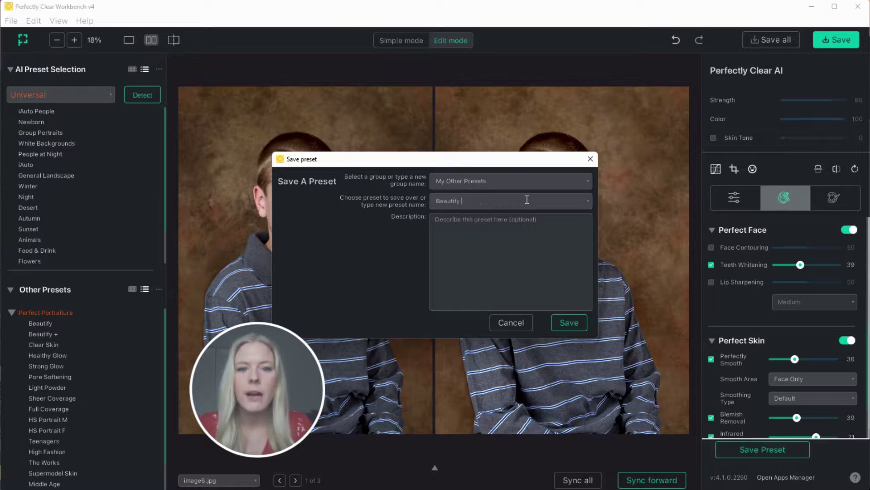
type("with ")
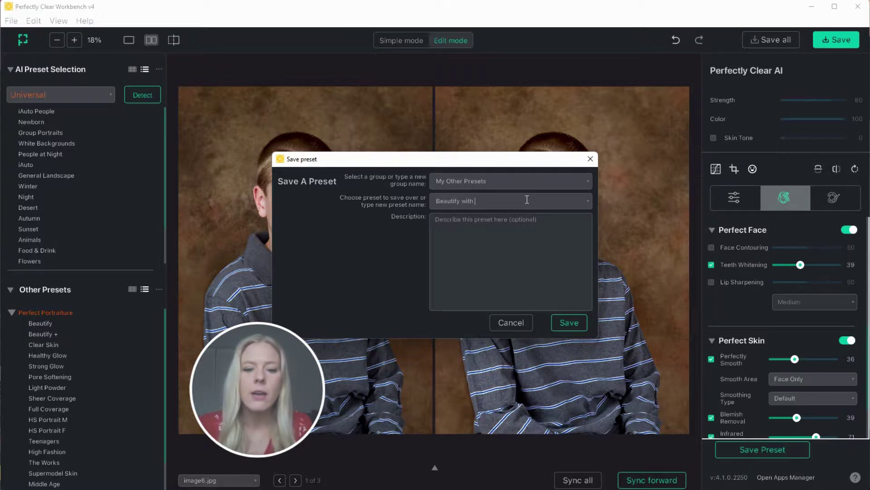
type("teeth w")
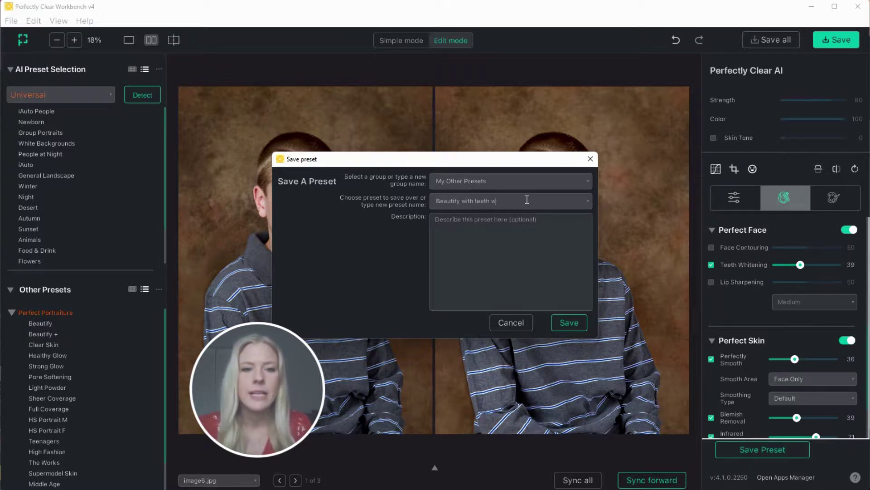
type("hitening")
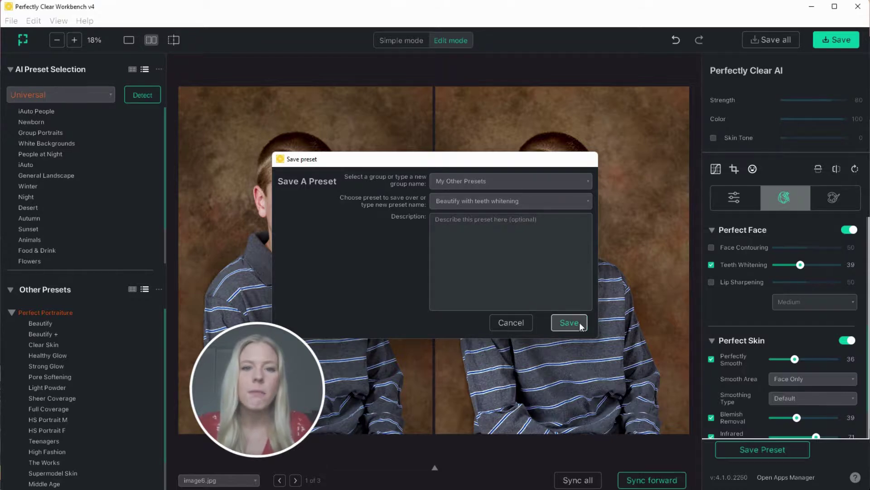
Step: Save the Beautify with teeth whitening preset into My Other Presets
left_click(569, 322)
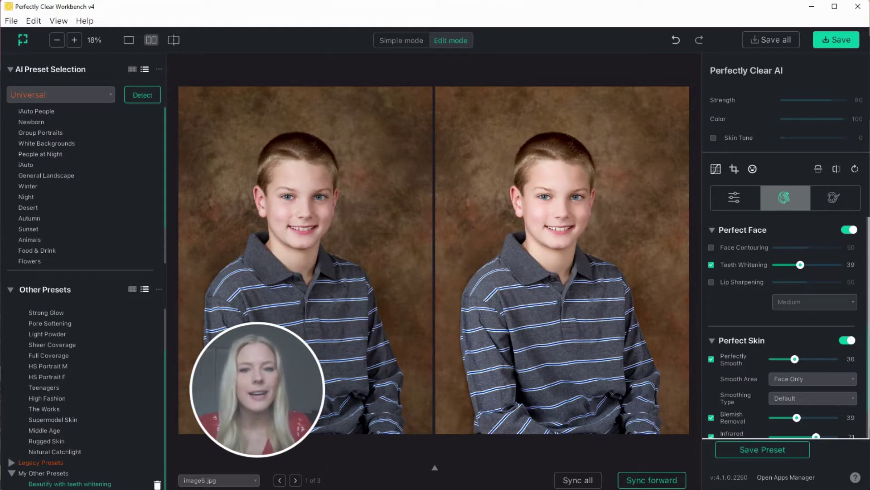